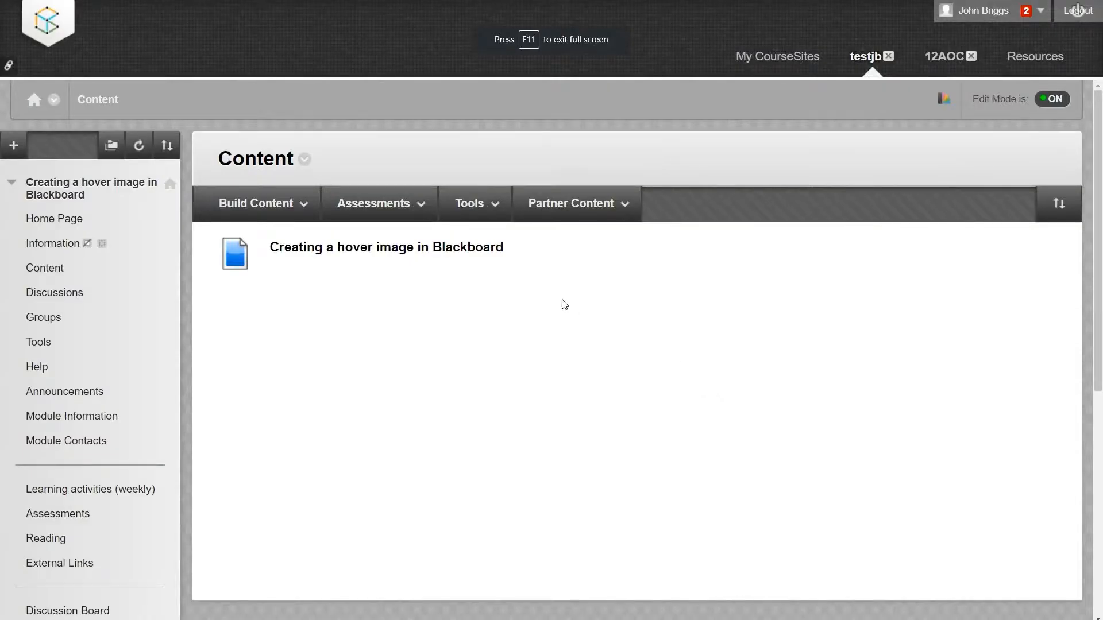
Open the "Creating a hover image in Blackboard" item for editing and start inserting an image into its text.
{"action": "left_click", "coordinate": [513, 255]}
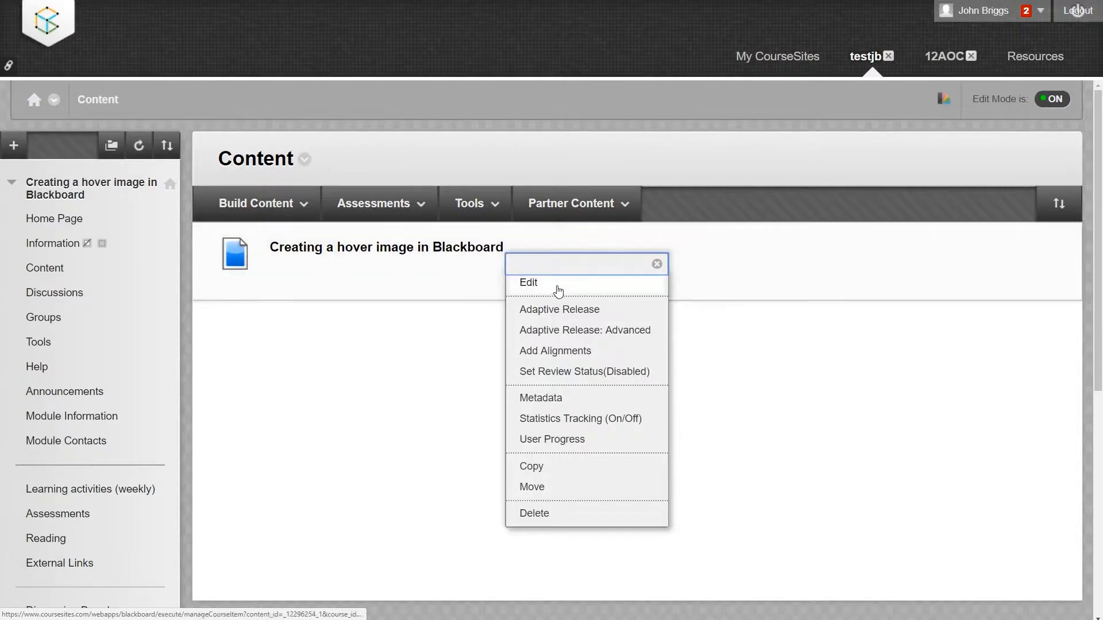
{"action": "left_click", "coordinate": [556, 289]}
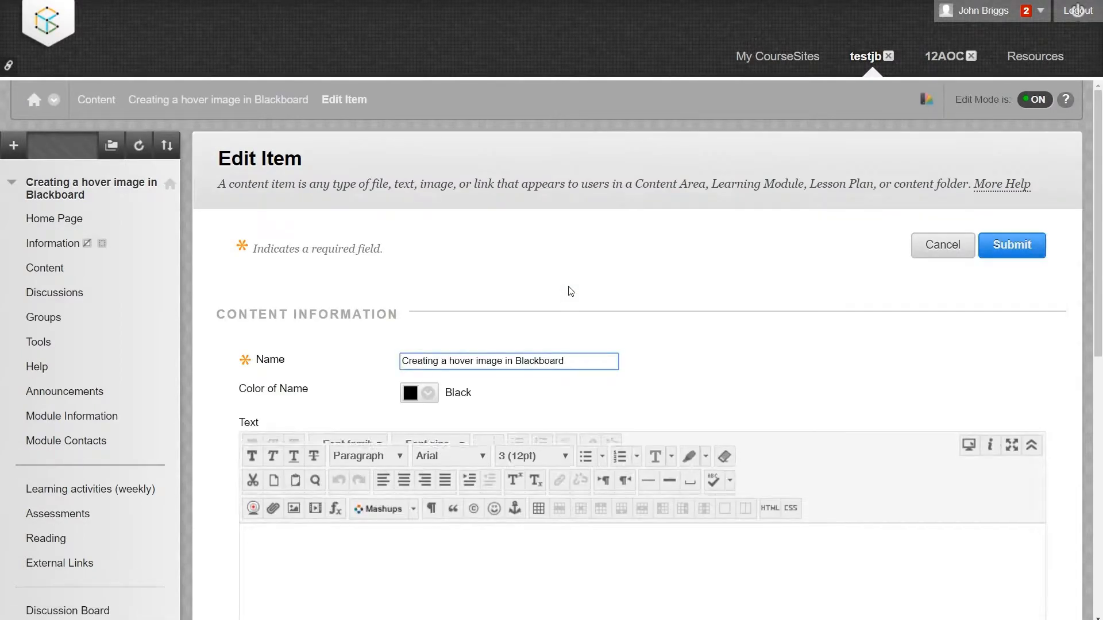
{"action": "scroll", "coordinate": [577, 298], "scroll_direction": "down", "scroll_amount": 2}
{"action": "scroll", "coordinate": [580, 303], "scroll_direction": "down", "scroll_amount": 2}
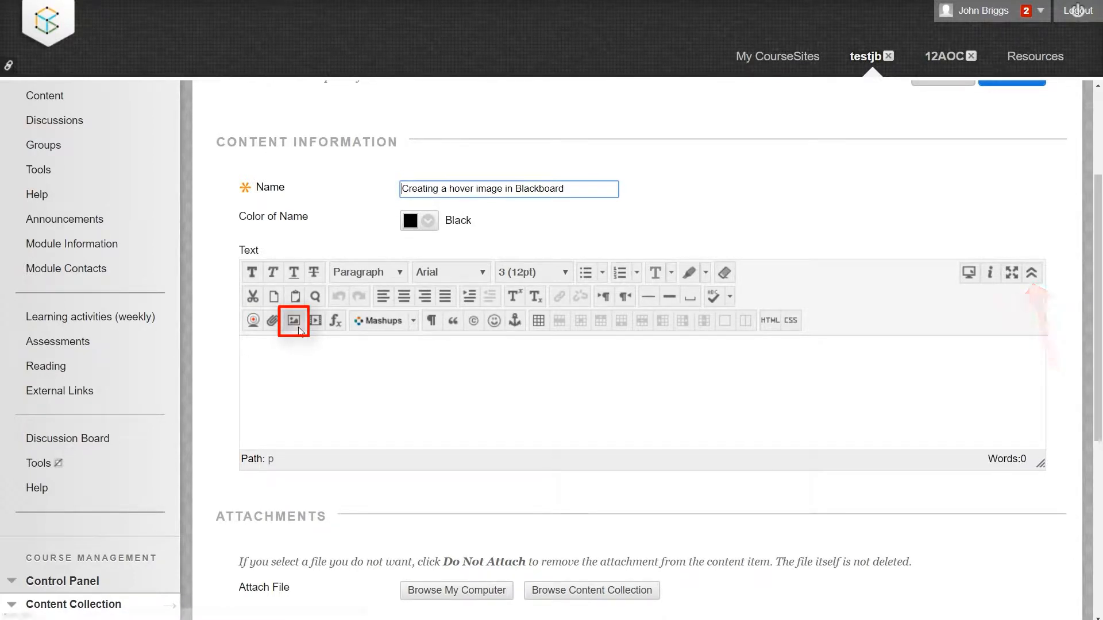
{"action": "left_click", "coordinate": [298, 330]}
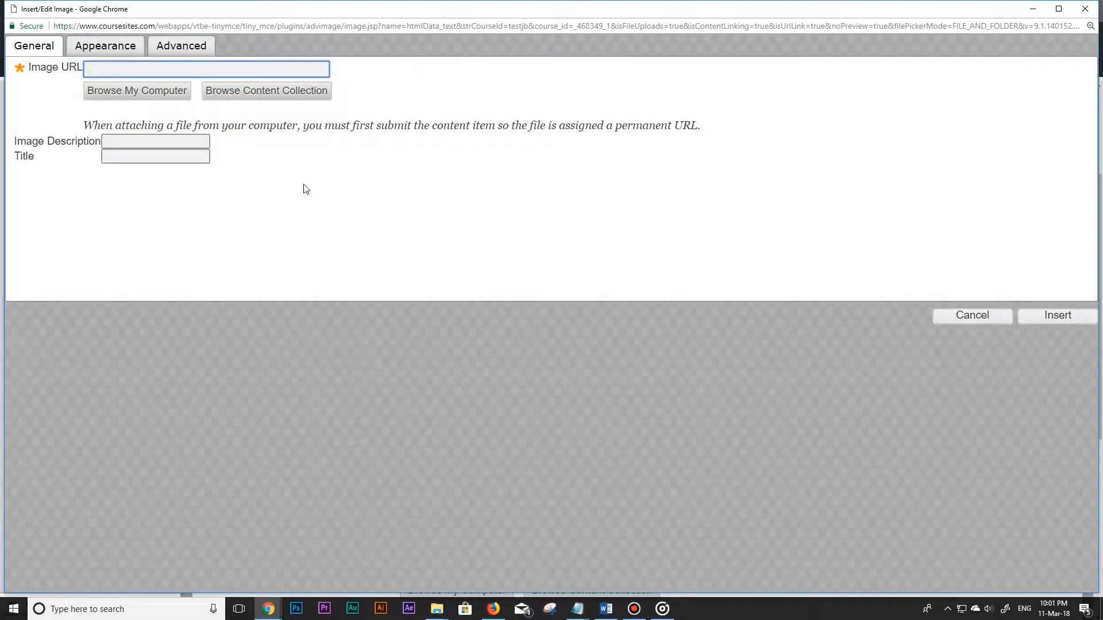
Create a folder called Images in the testjb content collection as the upload location.
{"action": "left_click", "coordinate": [319, 96]}
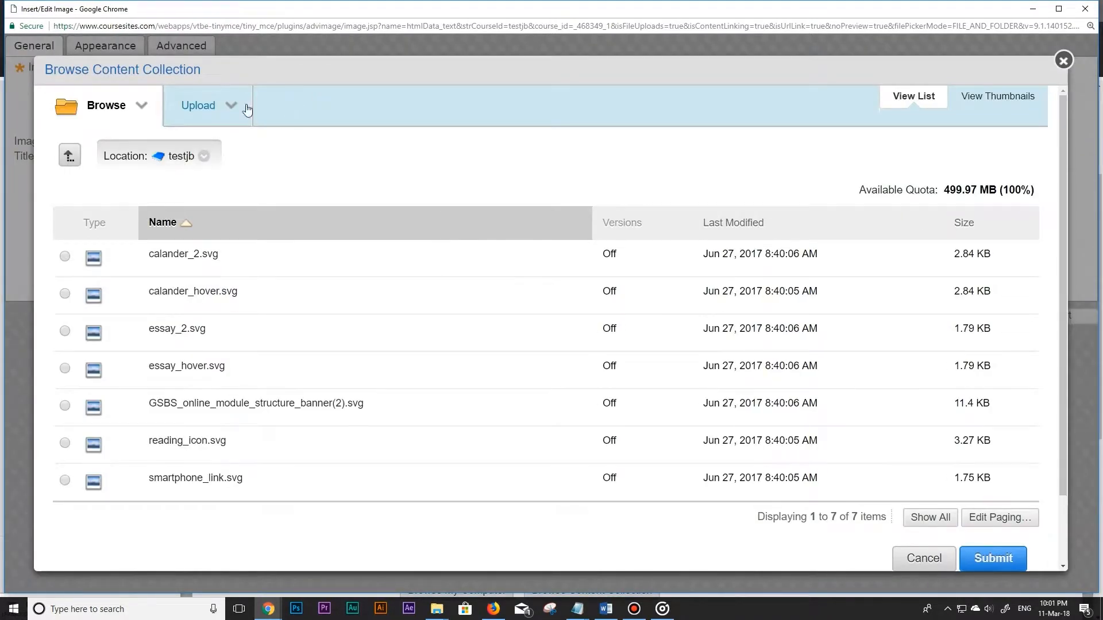
{"action": "left_click", "coordinate": [233, 106]}
{"action": "left_click", "coordinate": [253, 147]}
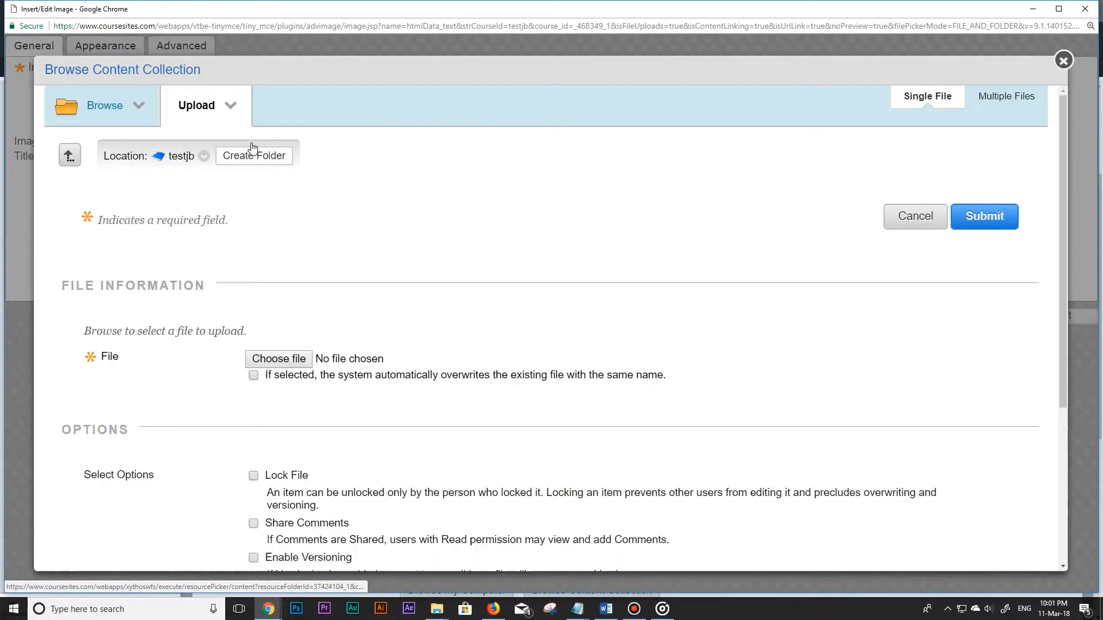
{"action": "left_click", "coordinate": [253, 157]}
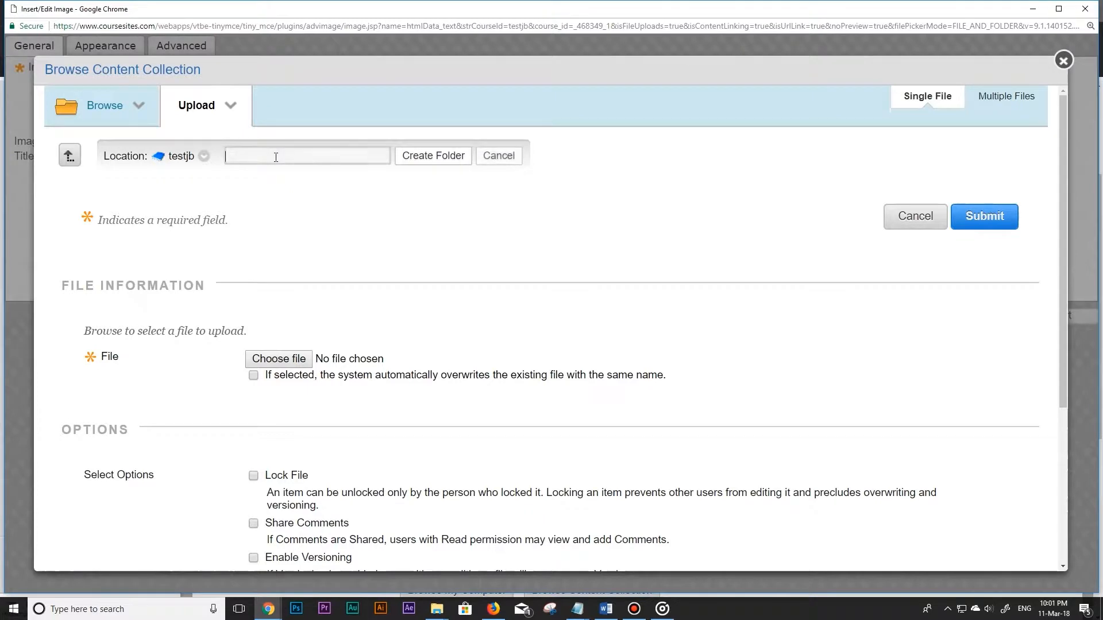
{"action": "type", "text": "Images"}
{"action": "left_click", "coordinate": [411, 159]}
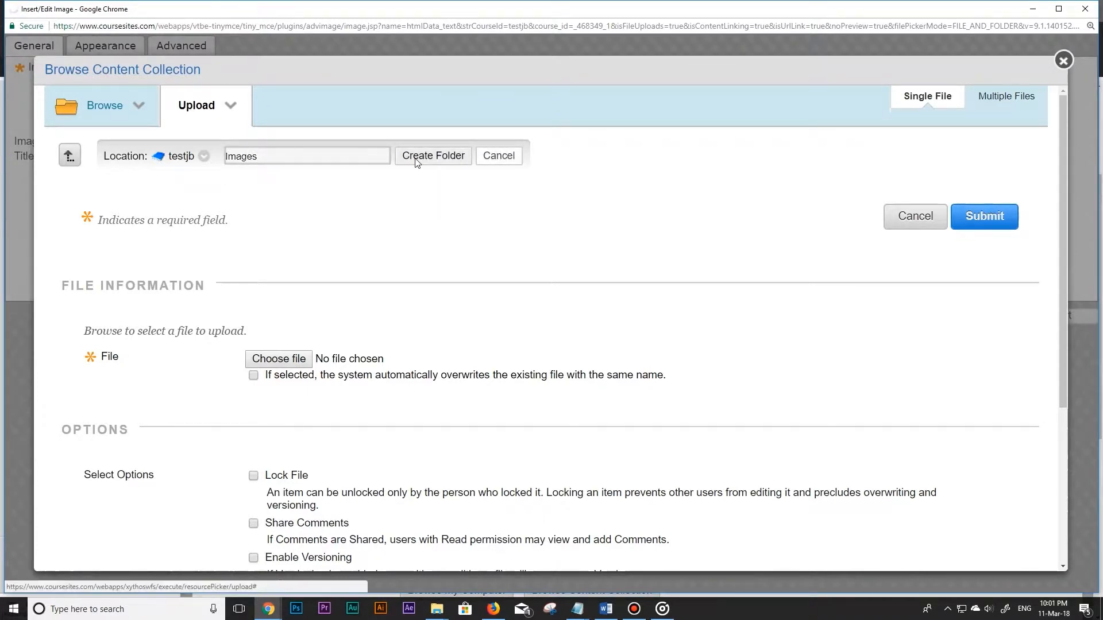
Upload Top-Ten-Embeds-thumb.jpg from the computer into the Images folder.
{"action": "left_click", "coordinate": [301, 392]}
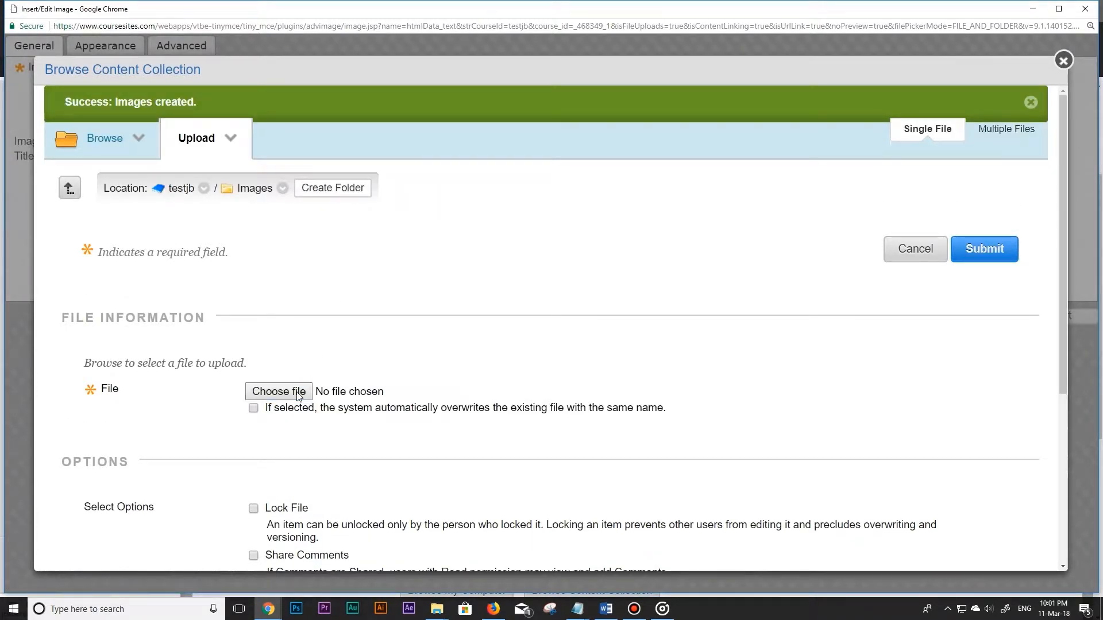
{"action": "left_click", "coordinate": [156, 115]}
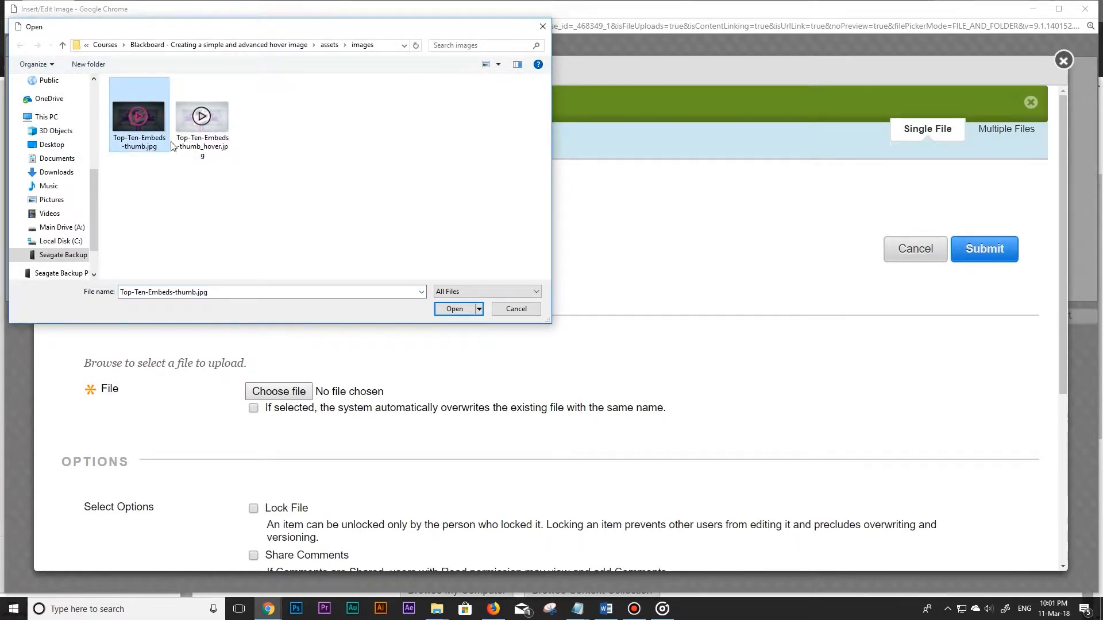
{"action": "left_click", "coordinate": [453, 309]}
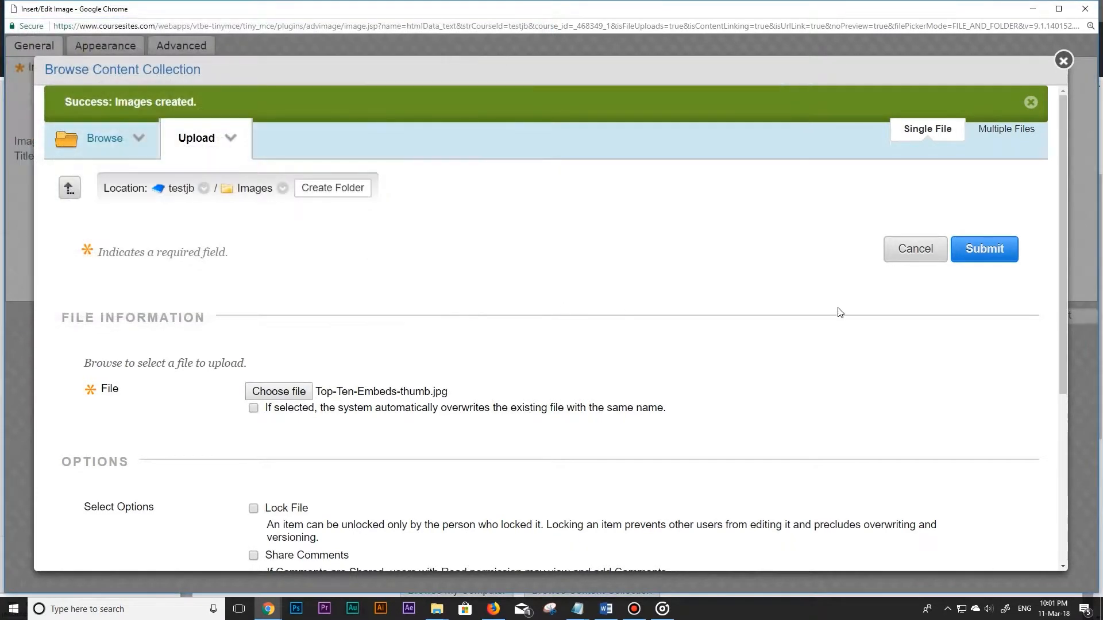
{"action": "left_click", "coordinate": [968, 260]}
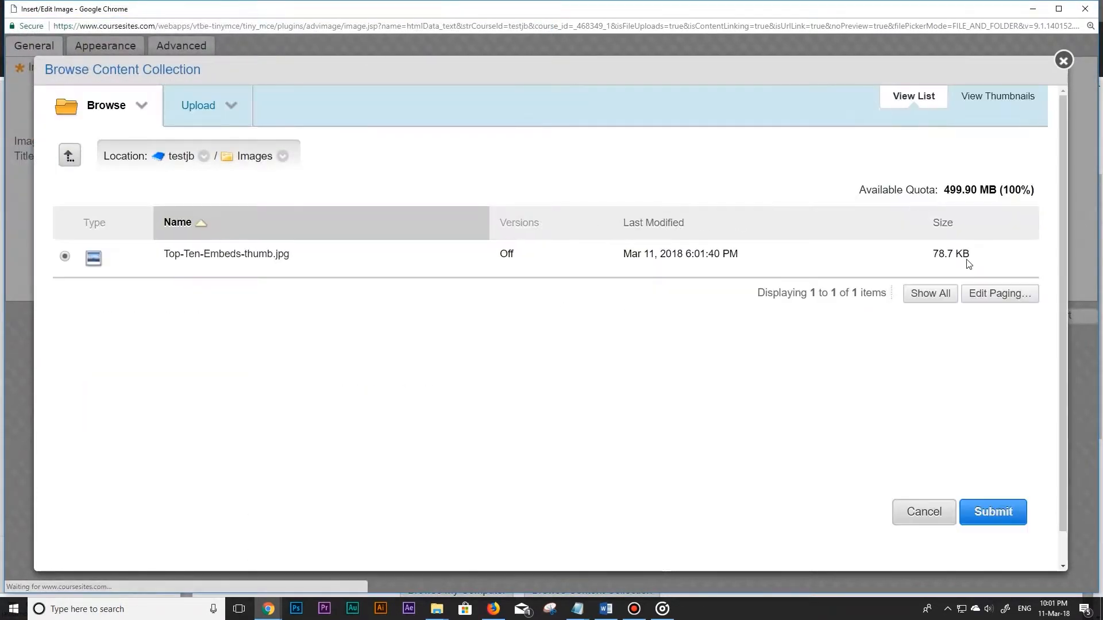
Upload Top-Ten-Embeds-thumb_hover.jpg from the computer into the same Images folder.
{"action": "left_click", "coordinate": [232, 102]}
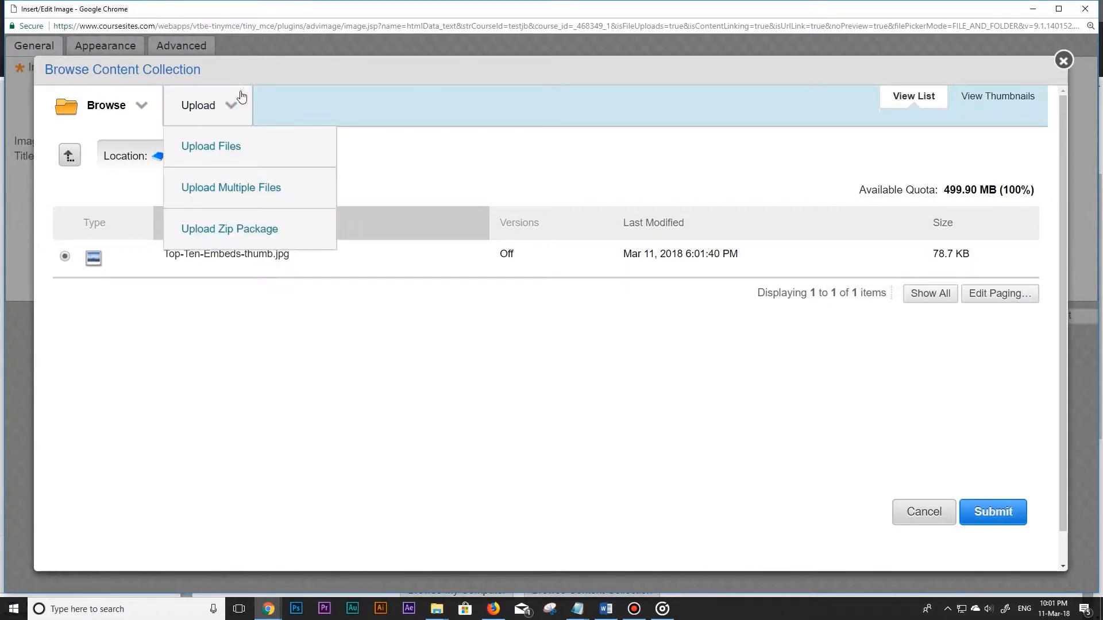
{"action": "left_click", "coordinate": [257, 146]}
{"action": "left_click", "coordinate": [279, 359]}
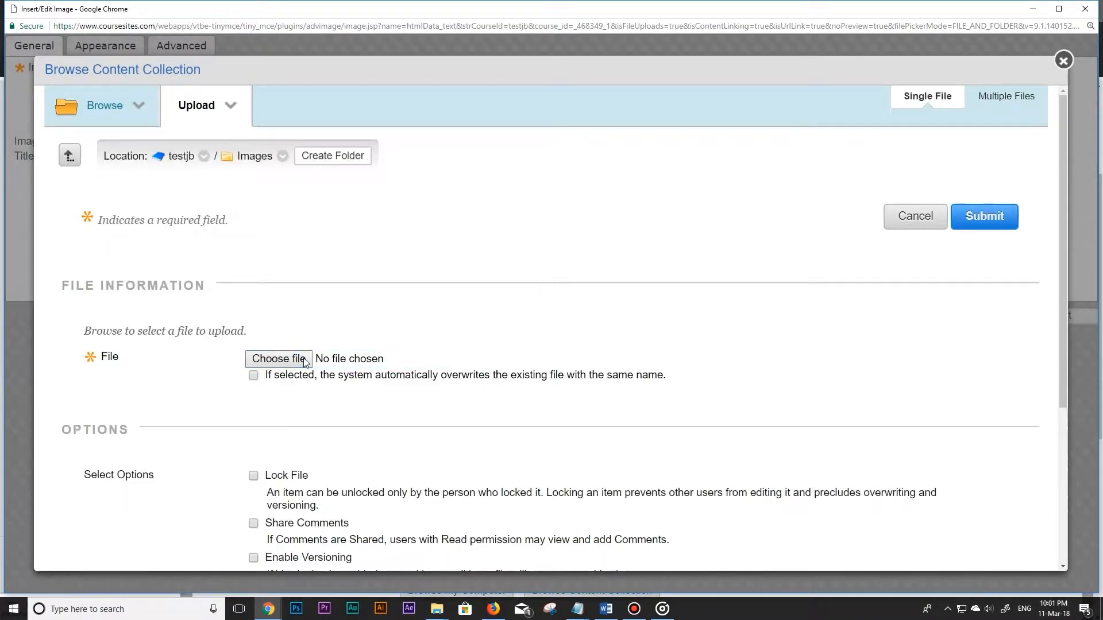
{"action": "left_click", "coordinate": [230, 132]}
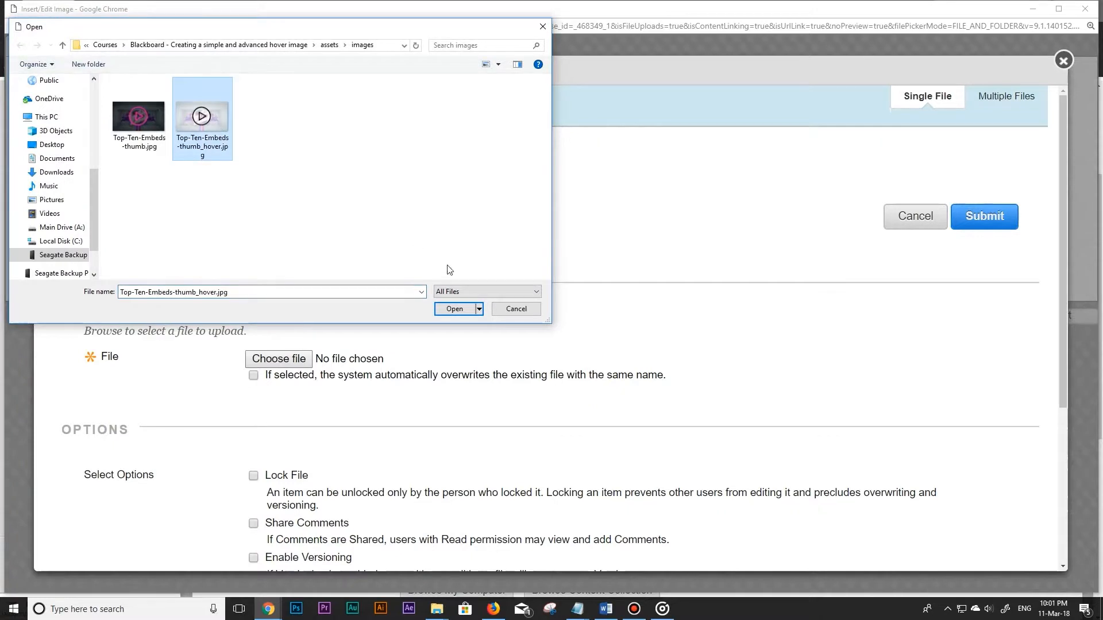
{"action": "left_click", "coordinate": [468, 313]}
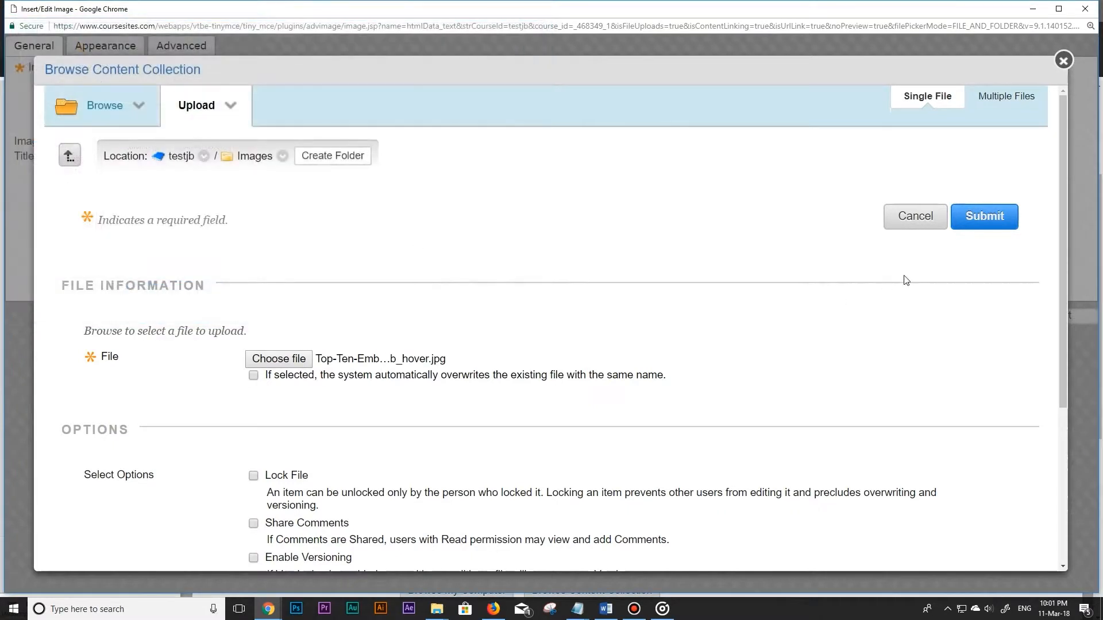
{"action": "left_click", "coordinate": [983, 218]}
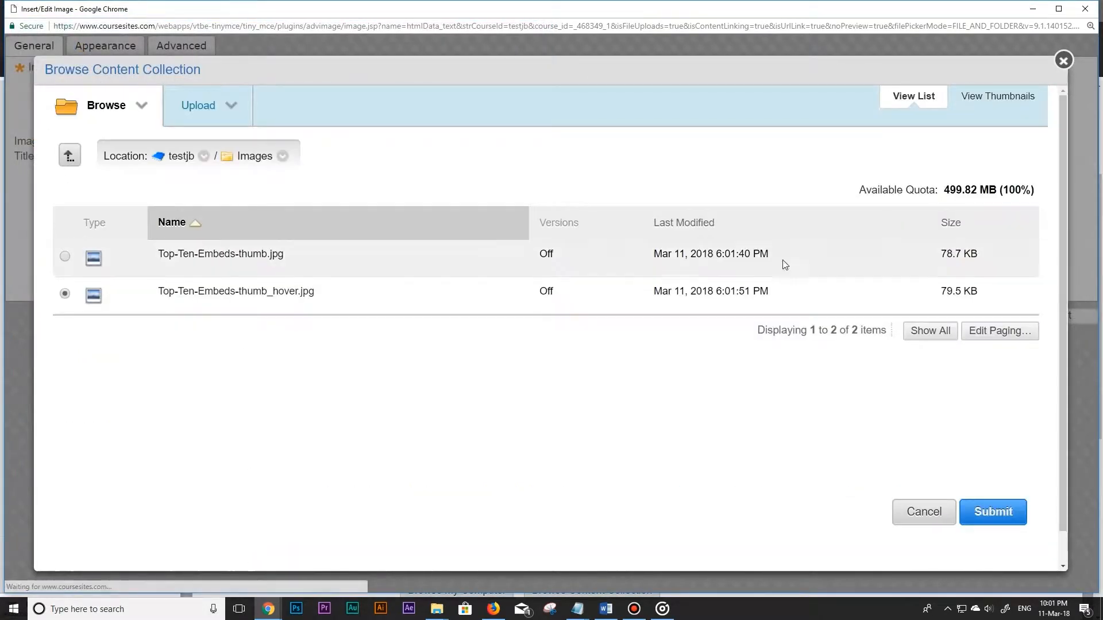
Use Top-Ten-Embeds-thumb.jpg as the main image, with the description "video thumb" and the title "Video Thumb".
{"action": "left_click", "coordinate": [65, 256]}
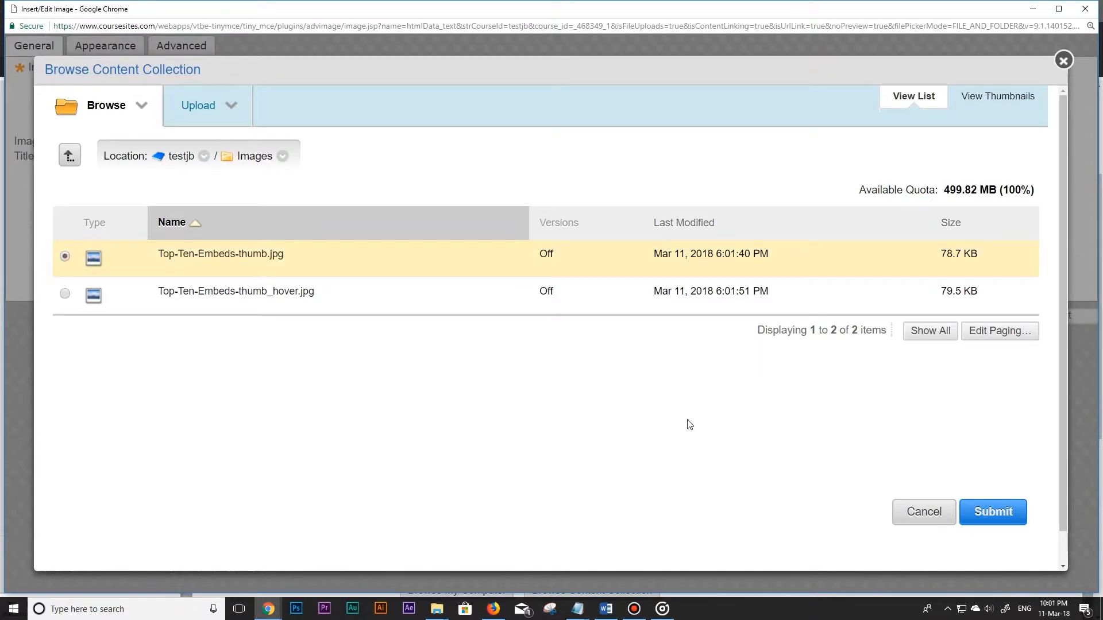
{"action": "left_click", "coordinate": [966, 511]}
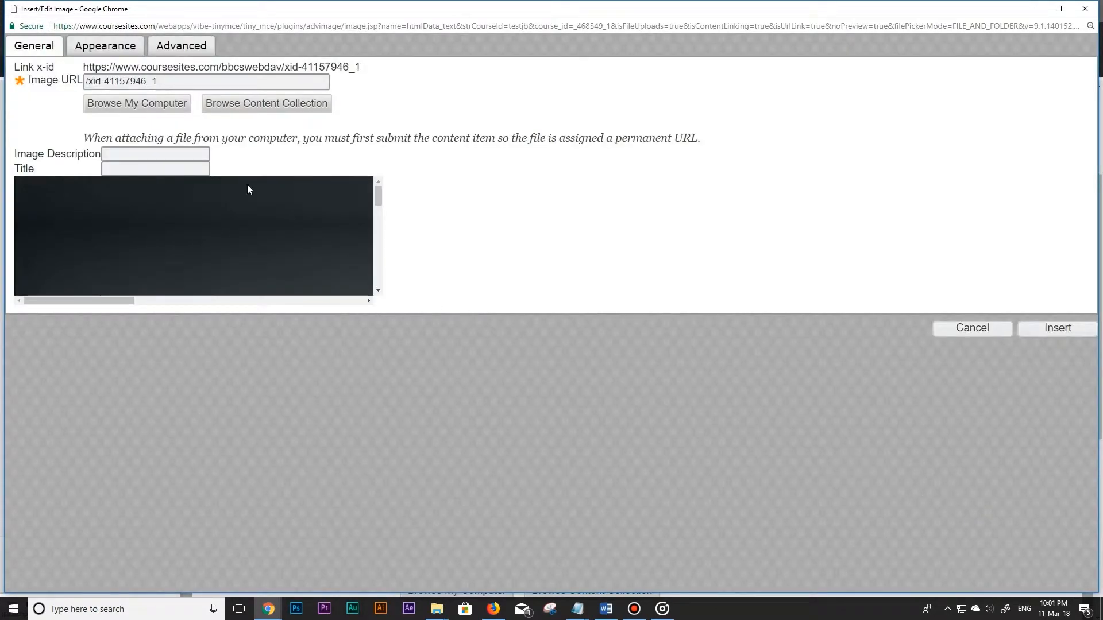
{"action": "left_click", "coordinate": [173, 154]}
{"action": "type", "text": "video thumb"}
{"action": "left_click", "coordinate": [175, 170]}
{"action": "type", "text": "Video Thumb"}
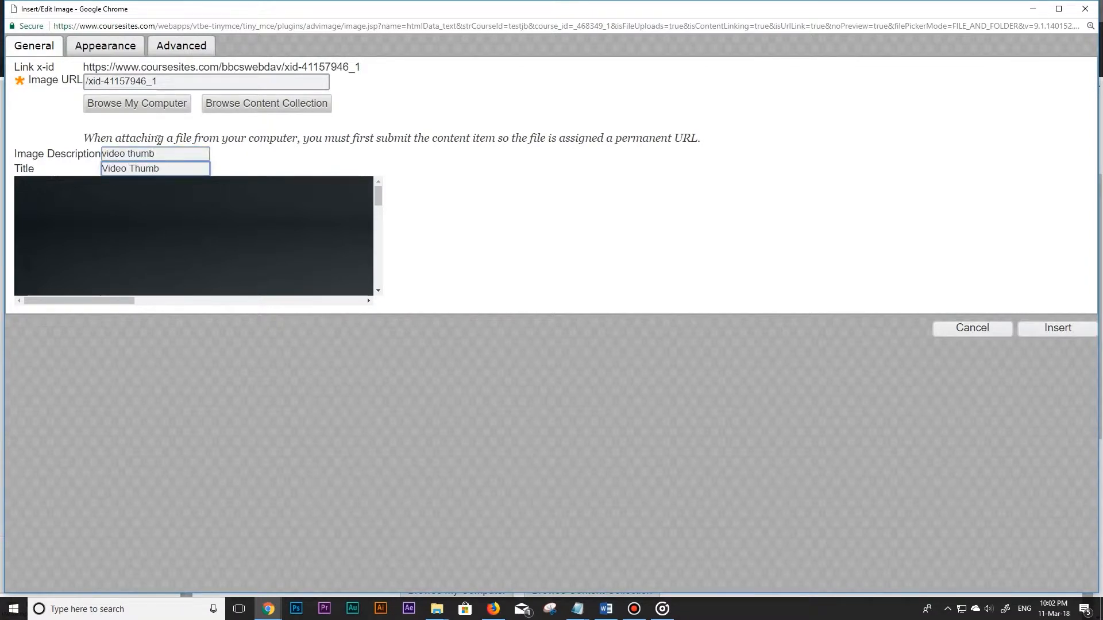
Set the image width to 520 px with its proportions constrained.
{"action": "left_click", "coordinate": [129, 51]}
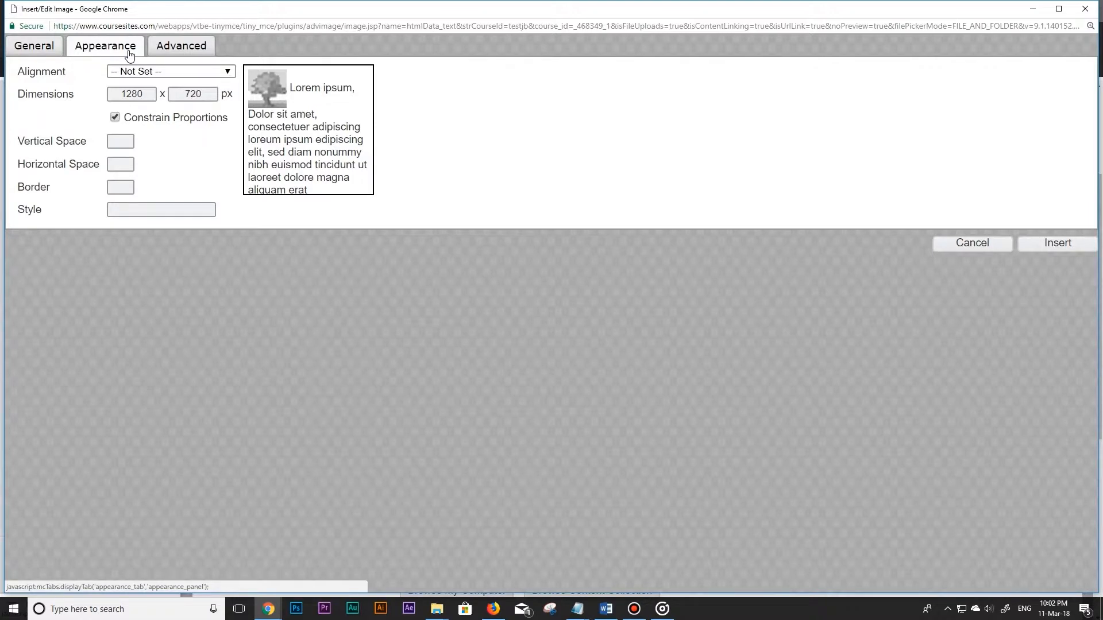
{"action": "double_click", "coordinate": [142, 94]}
{"action": "type", "text": "520"}
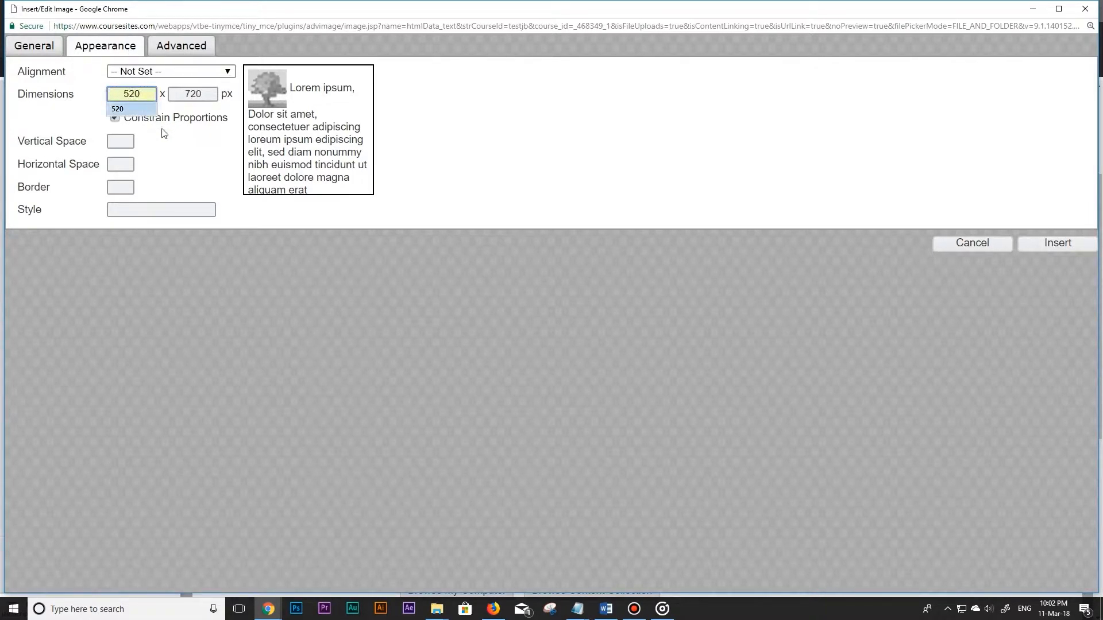
{"action": "left_click", "coordinate": [189, 160]}
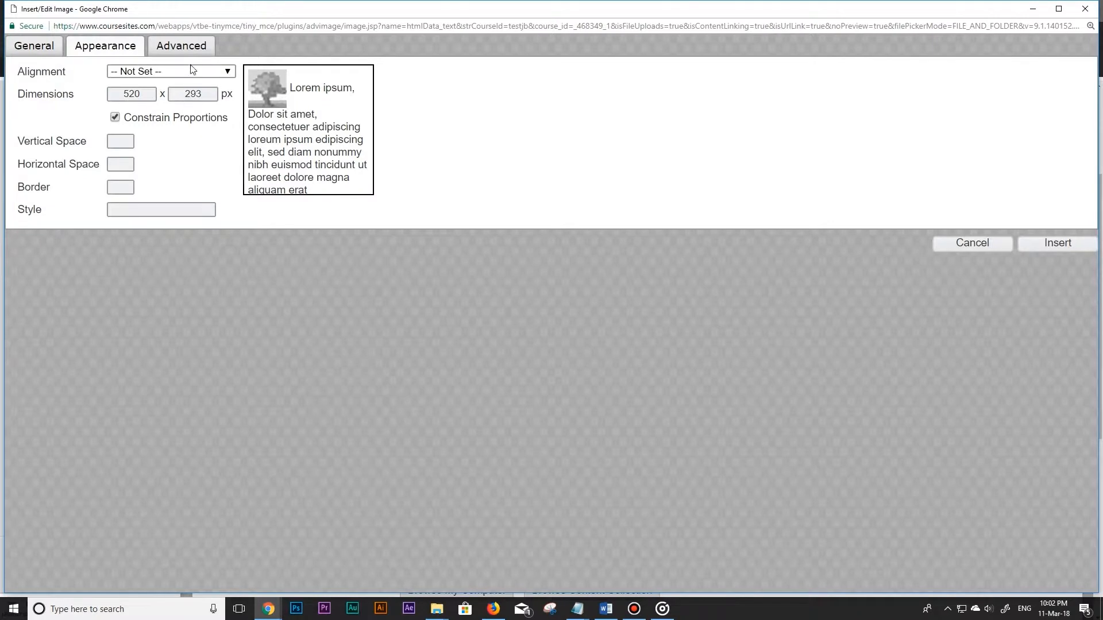
Enable the alternative image and assign Top-Ten-Embeds-thumb_hover.jpg from the Images folder for mouse over.
{"action": "left_click", "coordinate": [159, 51]}
{"action": "left_click", "coordinate": [29, 69]}
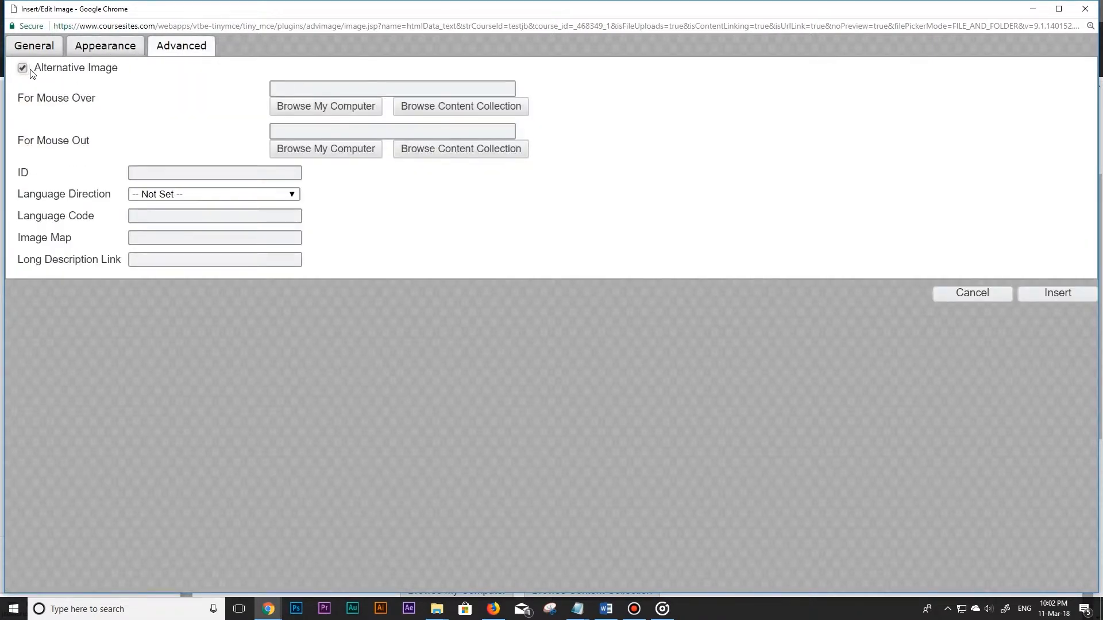
{"action": "left_click", "coordinate": [447, 111]}
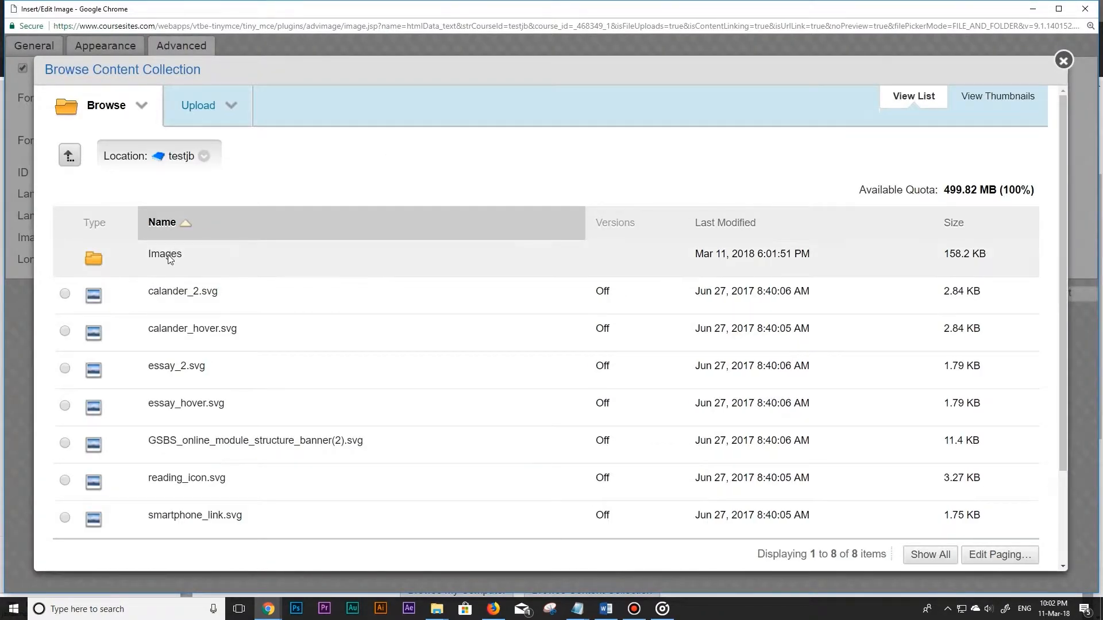
{"action": "left_click", "coordinate": [167, 255]}
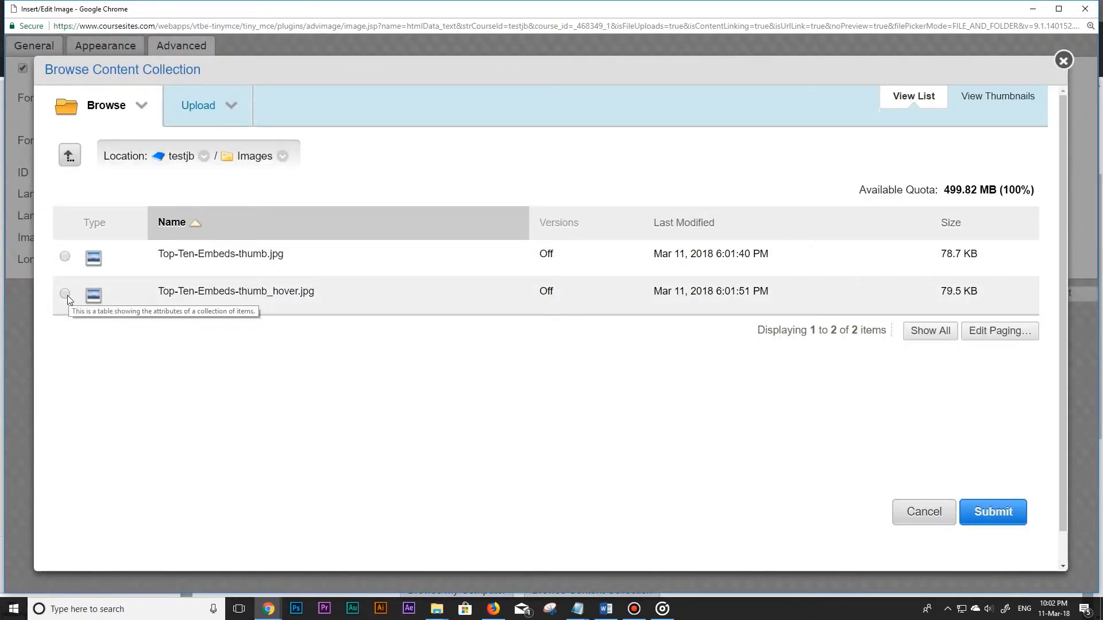
{"action": "left_click", "coordinate": [65, 294]}
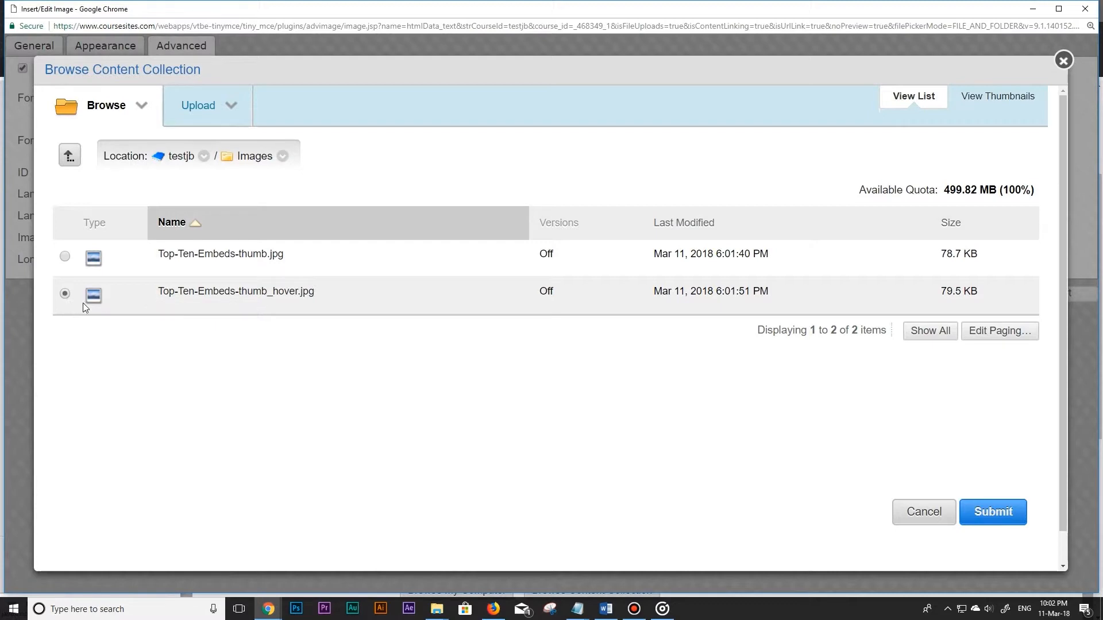
{"action": "left_click", "coordinate": [987, 513]}
Assign Top-Ten-Embeds-thumb.jpg from the Images folder for mouse out and insert the finished image into the text.
{"action": "left_click", "coordinate": [497, 174]}
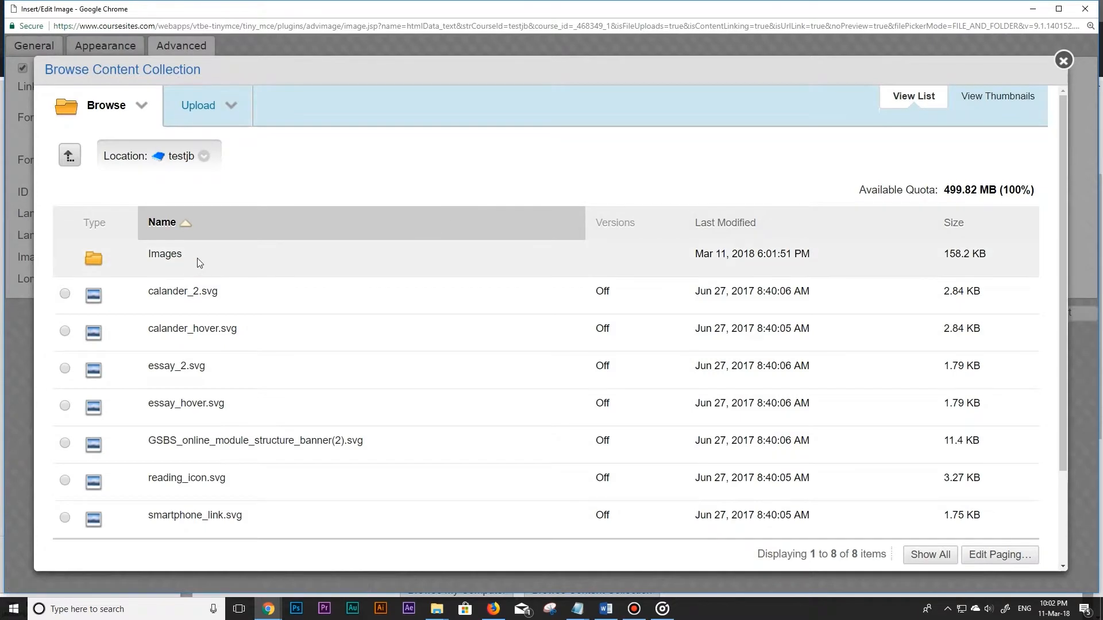
{"action": "left_click", "coordinate": [176, 260]}
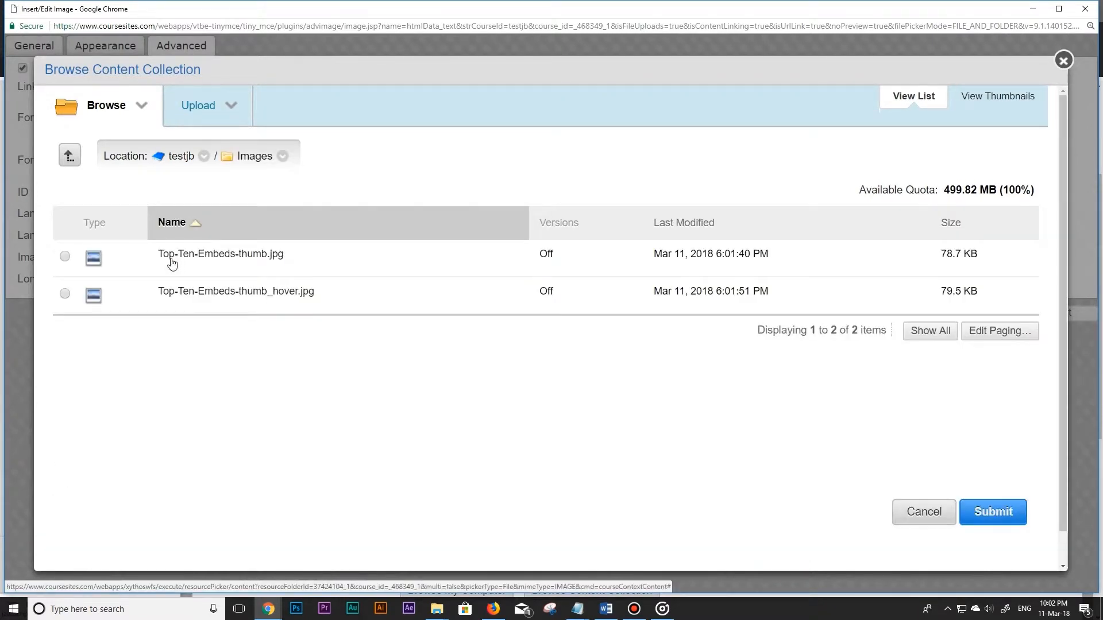
{"action": "left_click", "coordinate": [65, 256]}
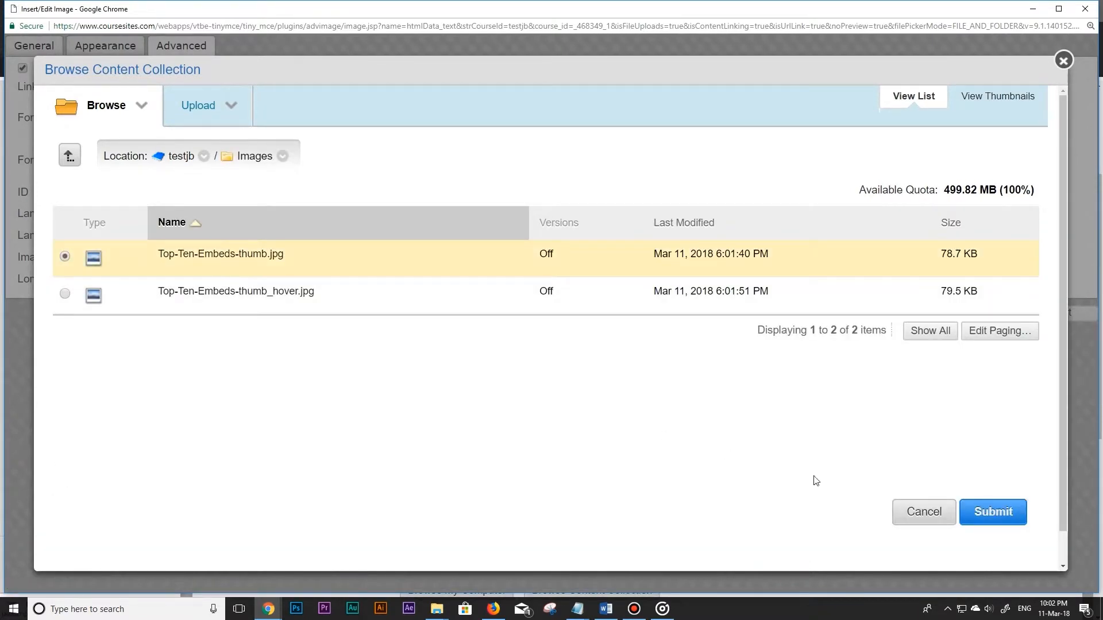
{"action": "left_click", "coordinate": [969, 511]}
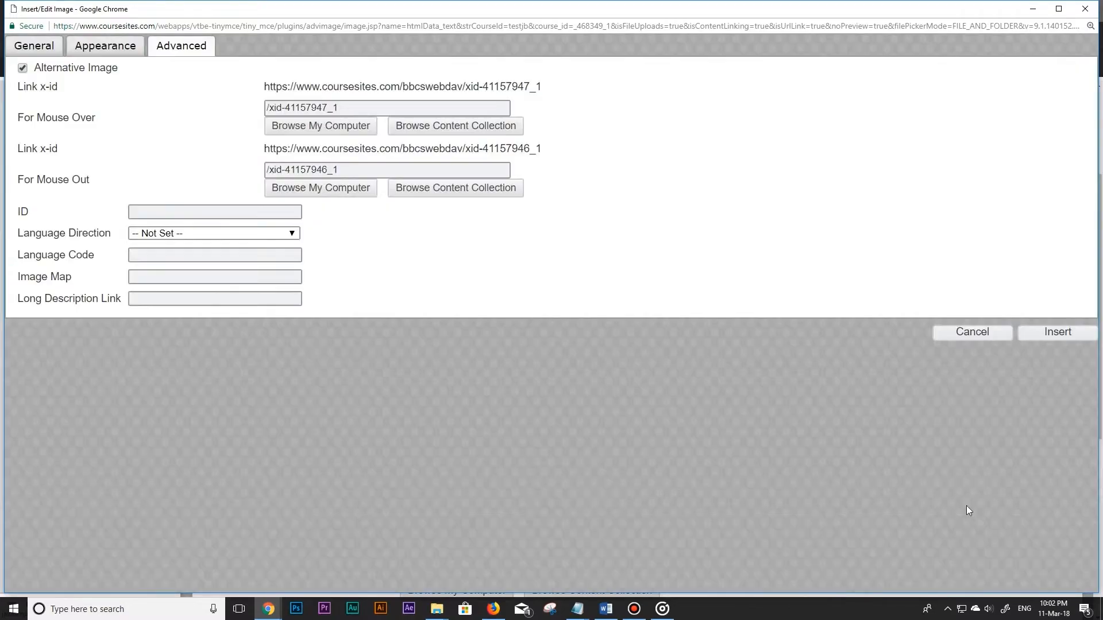
{"action": "left_click", "coordinate": [1051, 333]}
Link the inserted thumbnail image to "Top Ten things to embed in Blackboard [720p].mp4" from the Videos folder of the content collection.
{"action": "left_click", "coordinate": [1012, 273]}
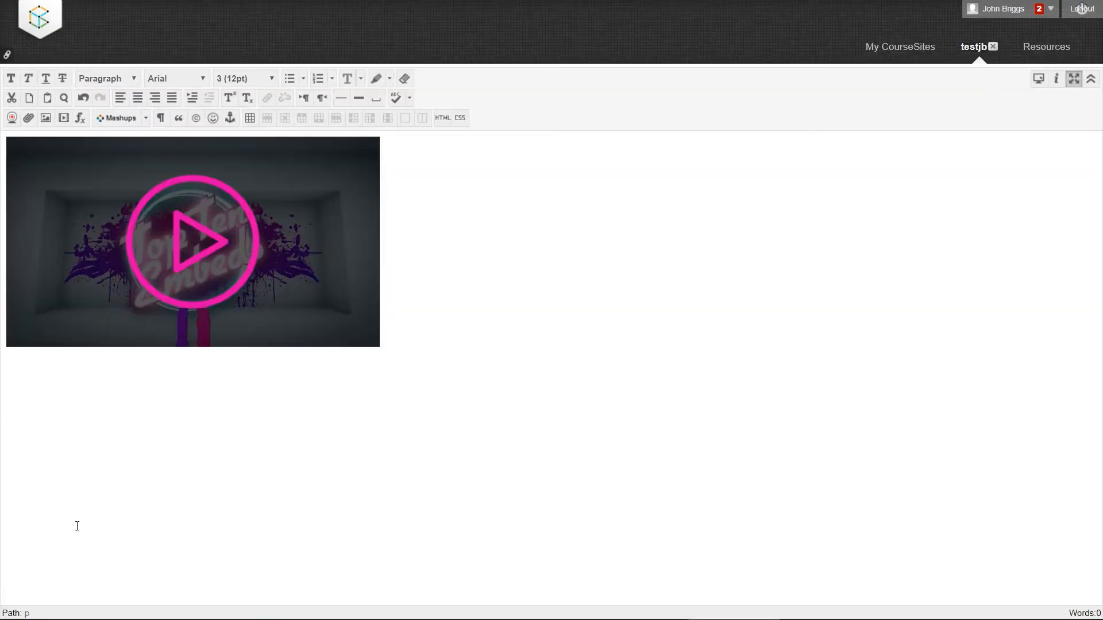
{"action": "left_click", "coordinate": [156, 274]}
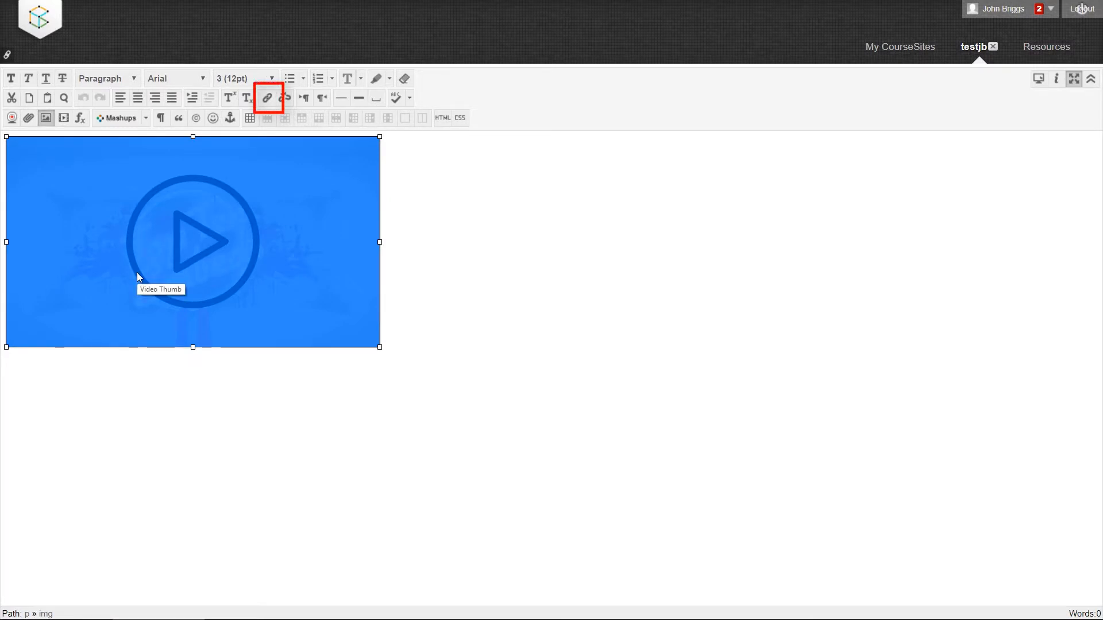
{"action": "left_click", "coordinate": [266, 100]}
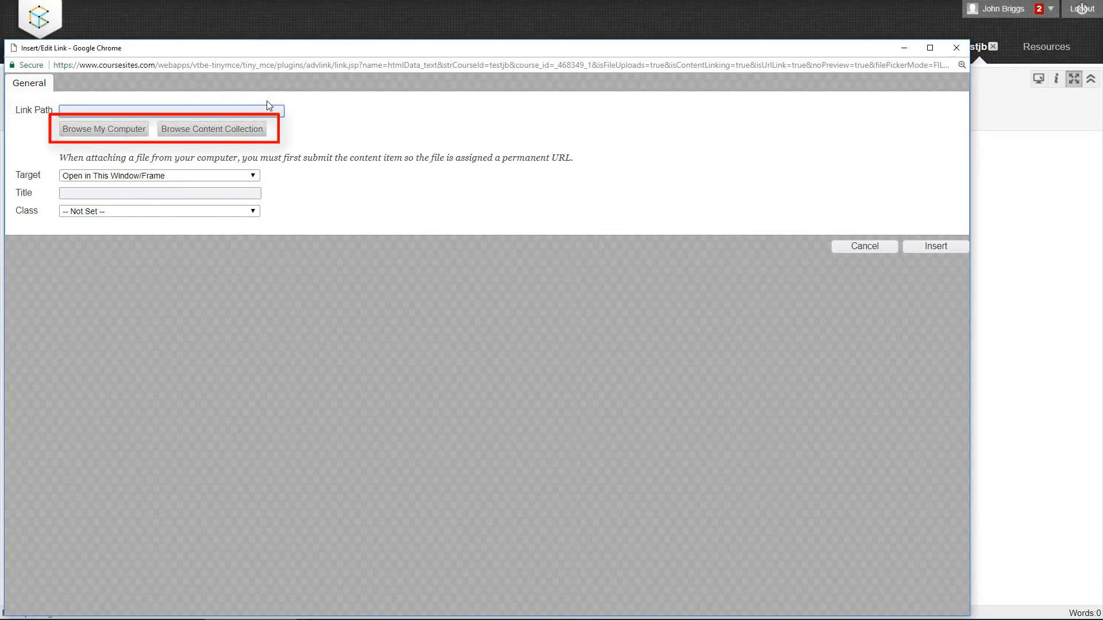
{"action": "left_click", "coordinate": [256, 129]}
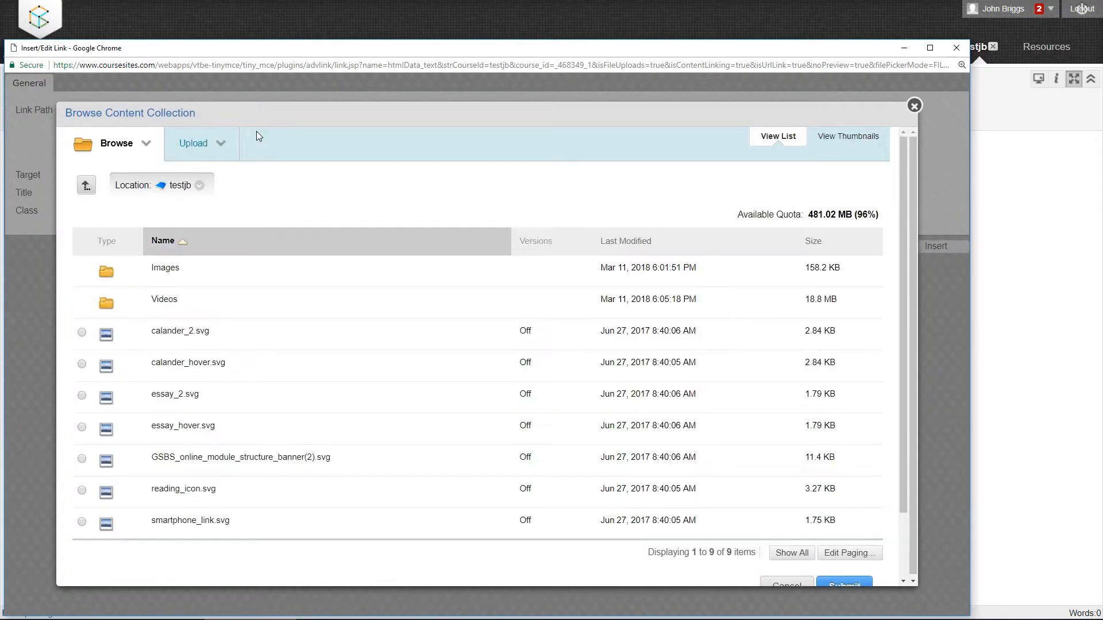
{"action": "left_click", "coordinate": [169, 301]}
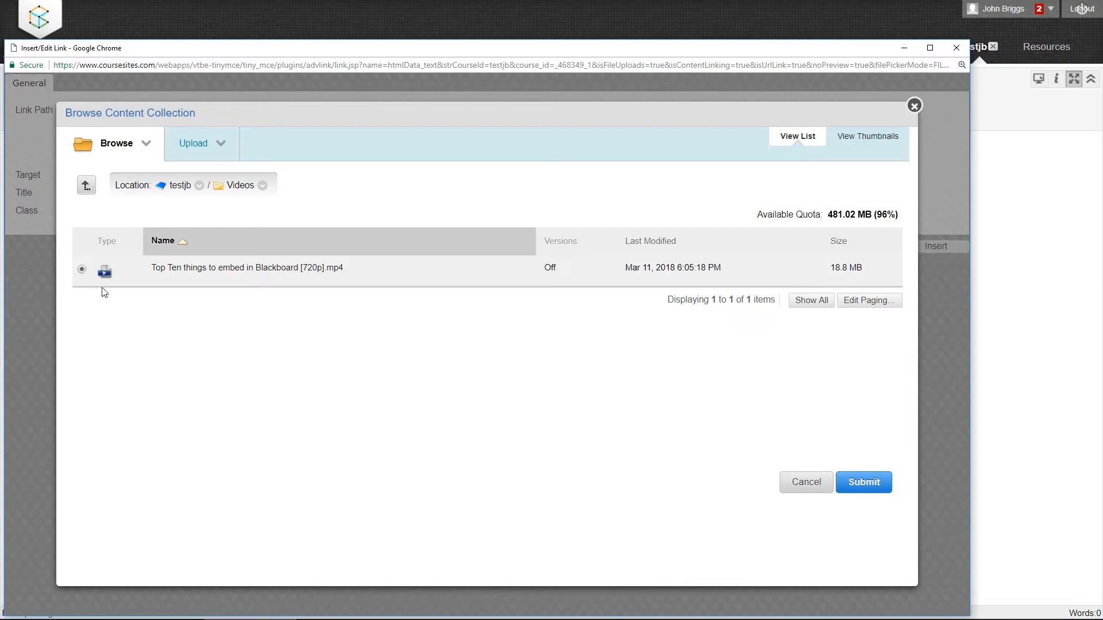
{"action": "left_click", "coordinate": [857, 477]}
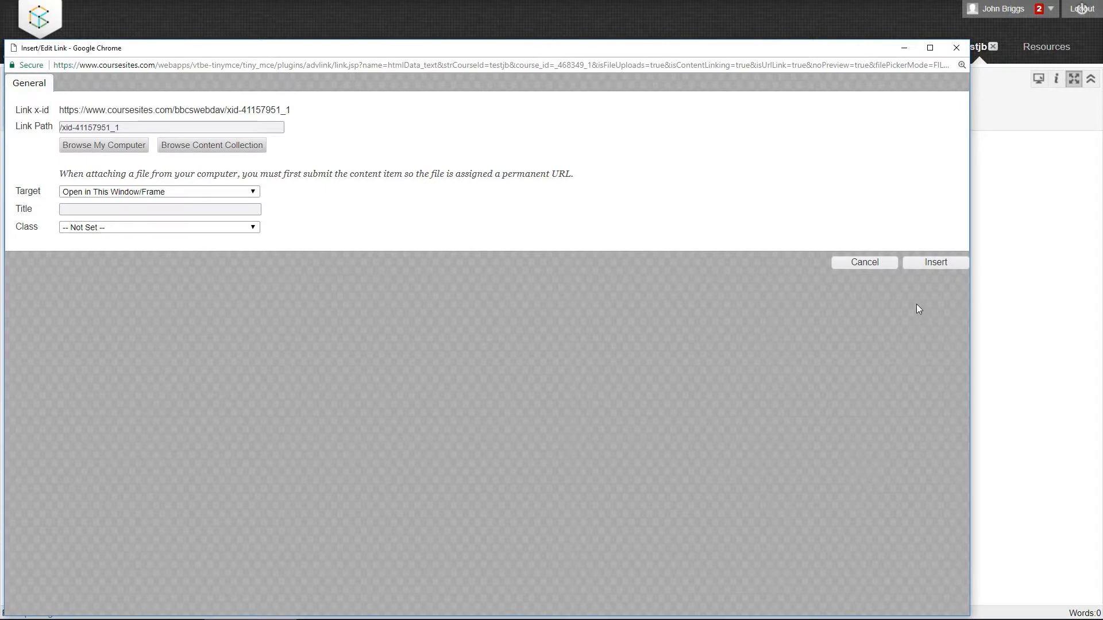
{"action": "left_click", "coordinate": [920, 265]}
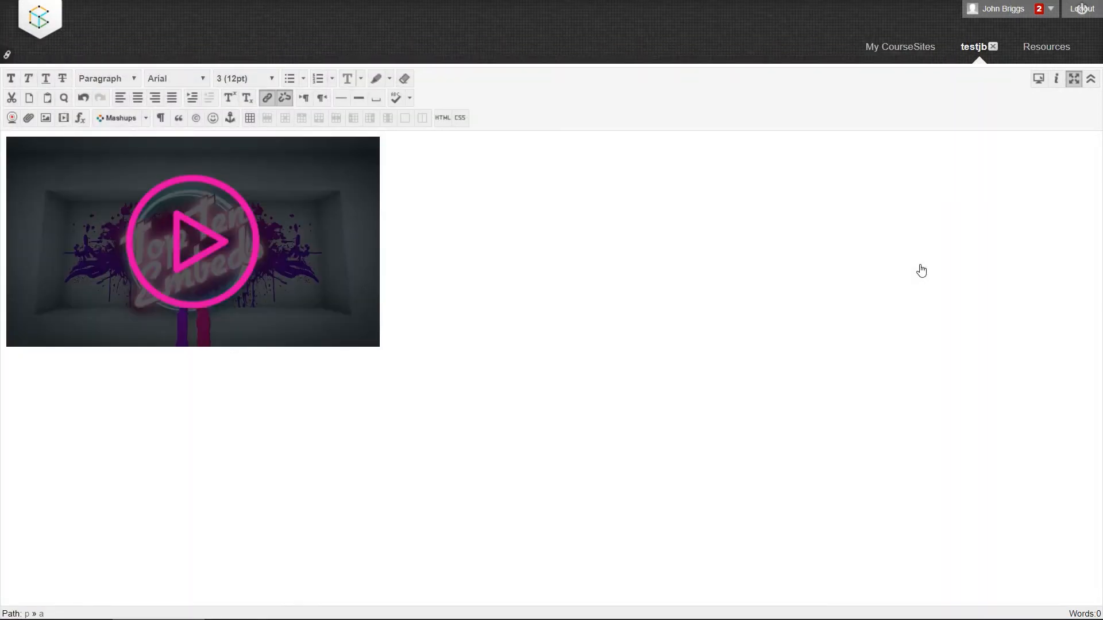
Exit the full-screen editor, submit the "Creating a hover image in Blackboard" item and test the thumbnail's video link.
{"action": "left_click", "coordinate": [1073, 79]}
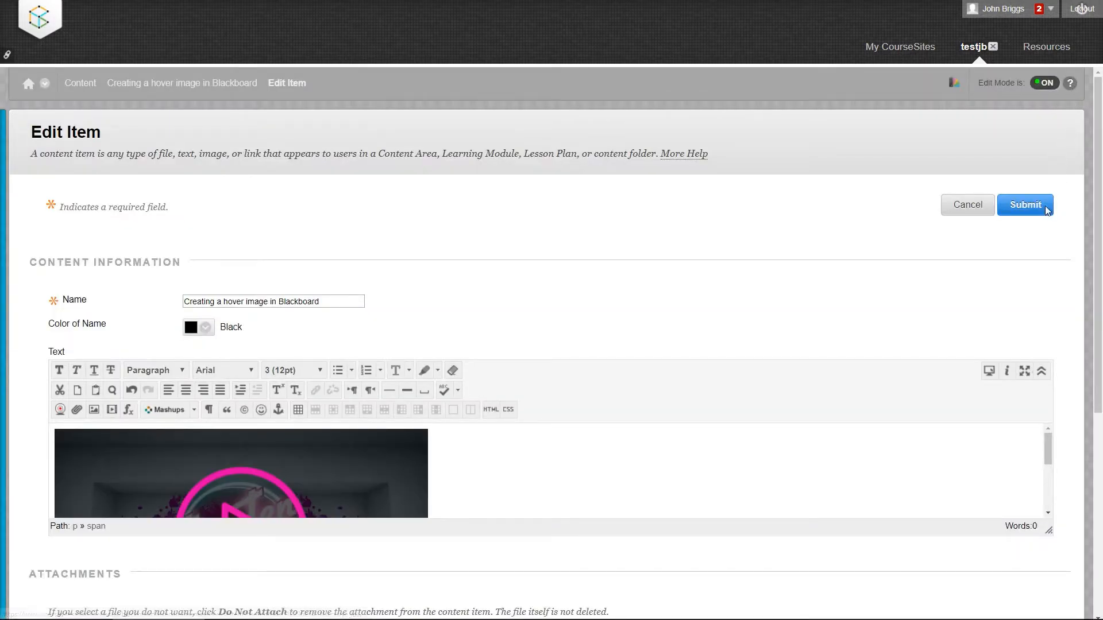
{"action": "scroll", "coordinate": [1003, 416], "scroll_direction": "down", "scroll_amount": 2}
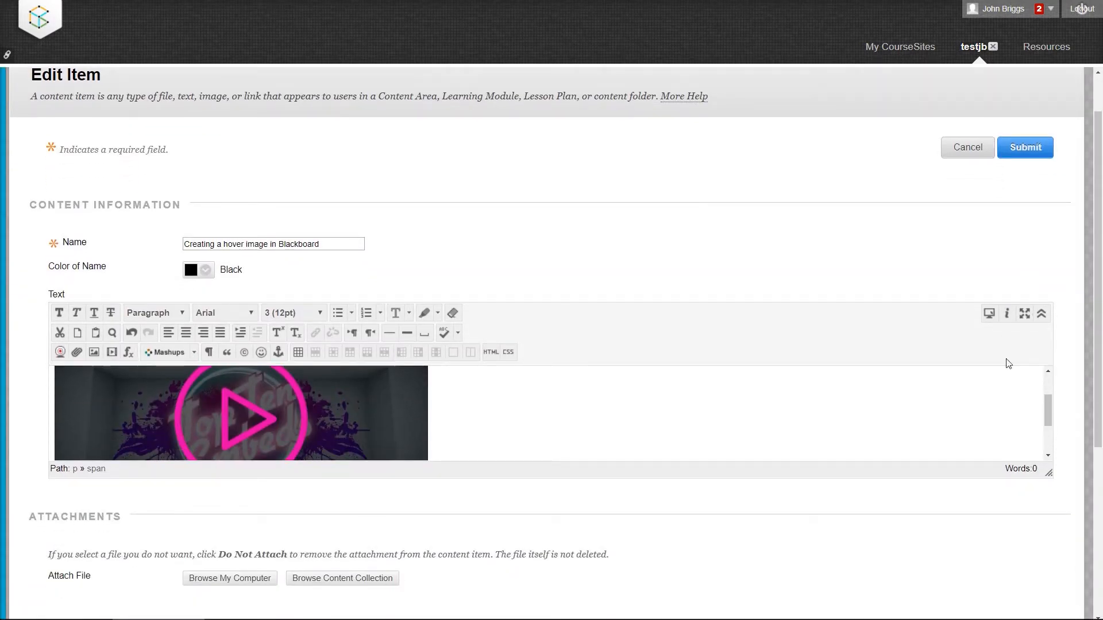
{"action": "left_click", "coordinate": [1039, 157]}
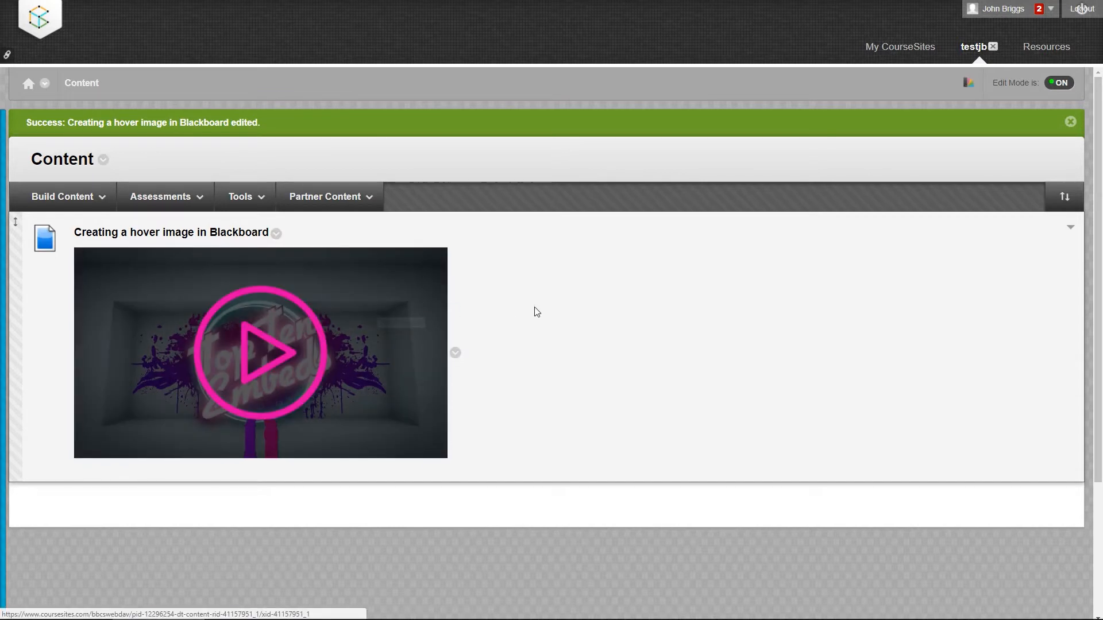
{"action": "left_click", "coordinate": [389, 317]}
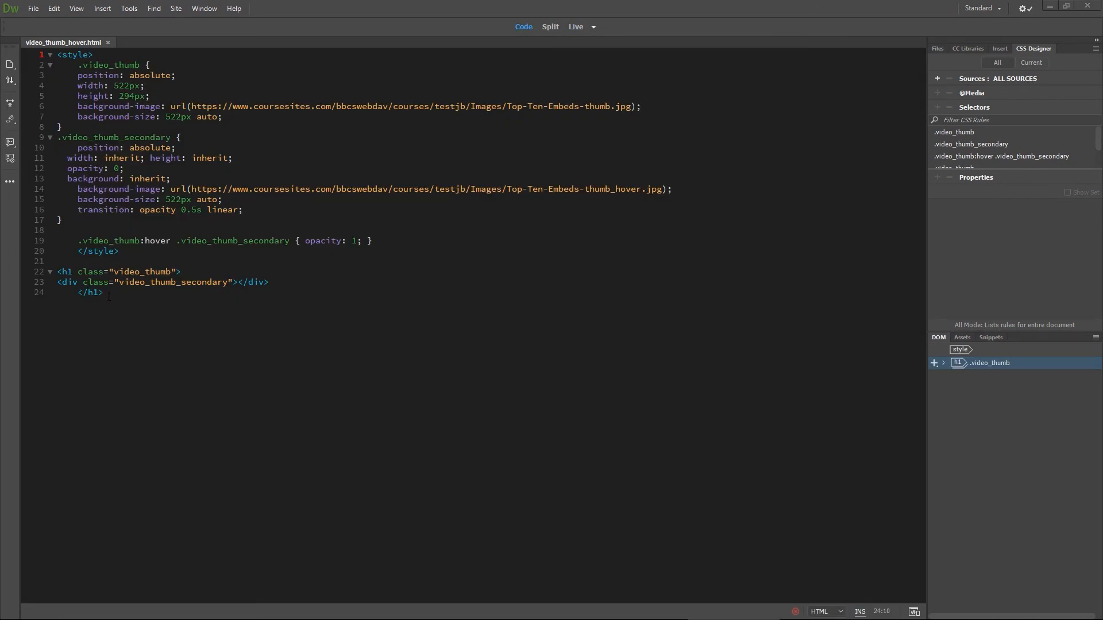
Switch to Dreamweaver and select the video_thumb_hover.html code, from the closing h1 tag up to the opening style tag.
{"action": "left_click_drag", "start_coordinate": [111, 311], "coordinate": [61, 53]}
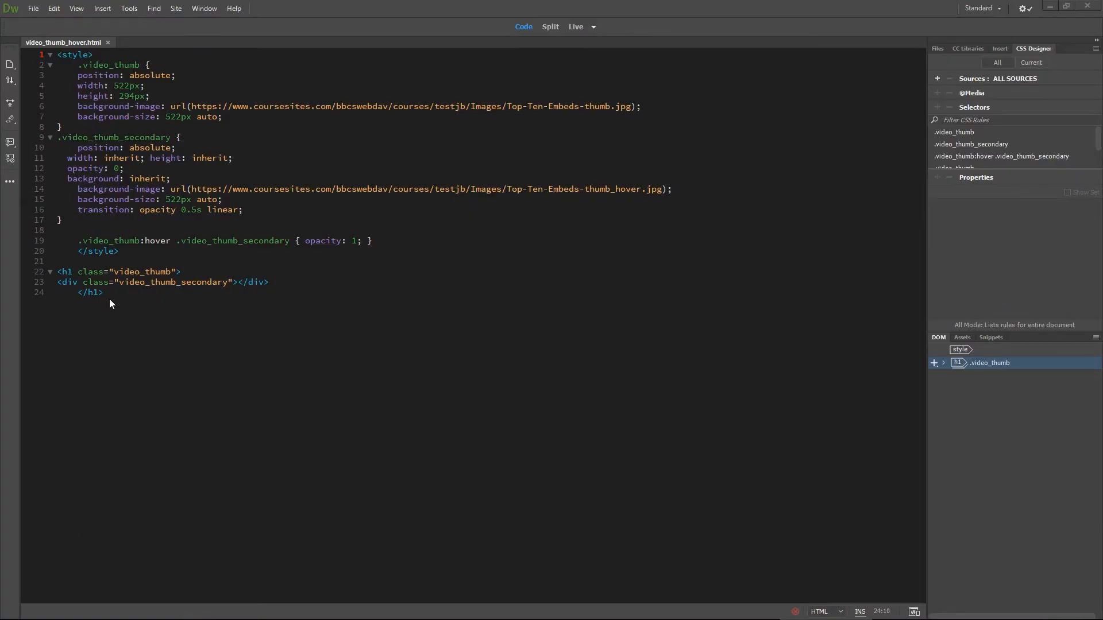
{"action": "left_click_drag", "start_coordinate": [109, 298], "coordinate": [86, 231]}
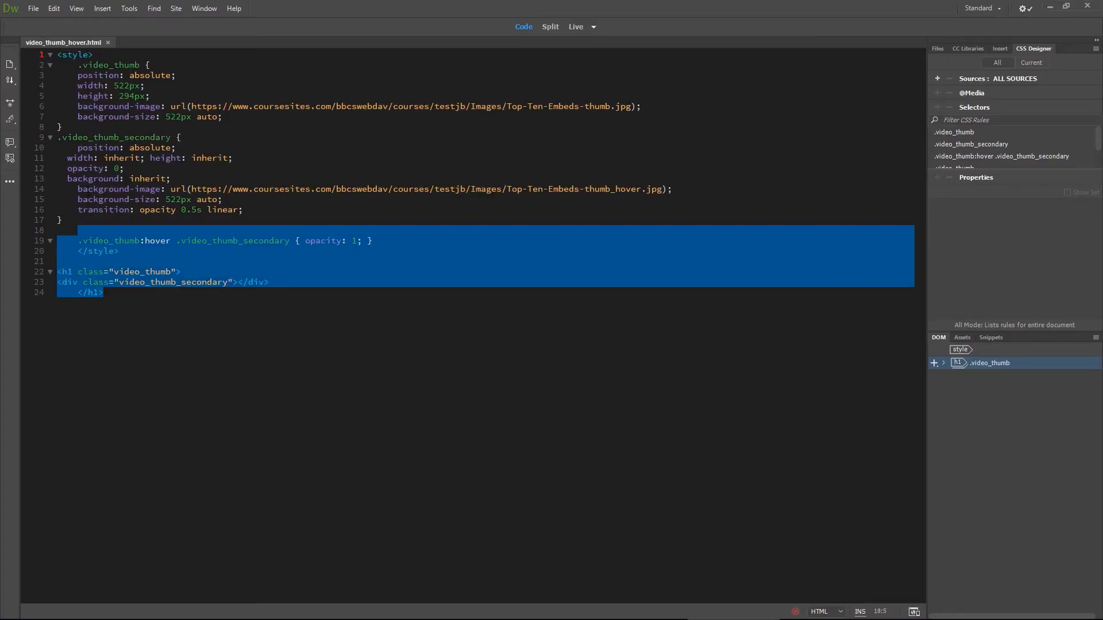